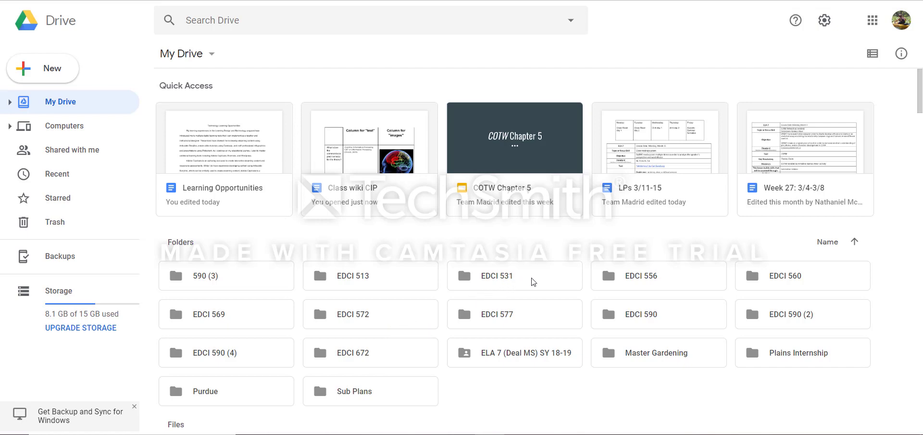
Create a folder named "Test Folder" inside the Final Synthesis Paper folder of EDCI 531
double_click(505, 279)
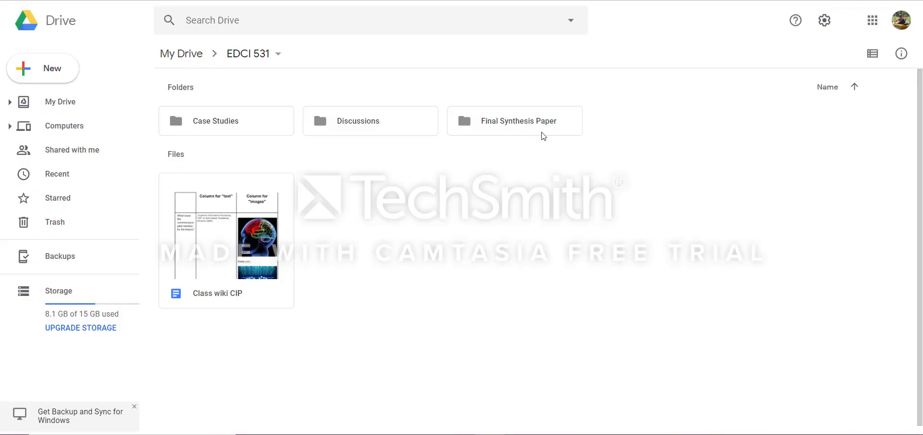
double_click(549, 130)
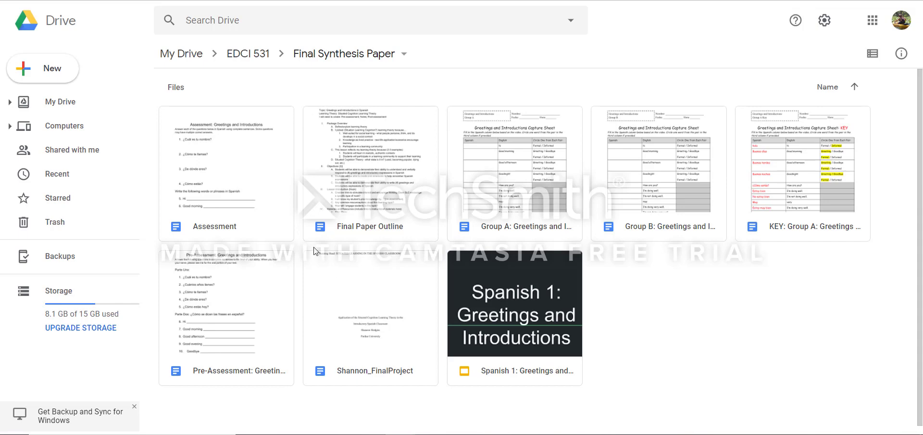
click(46, 71)
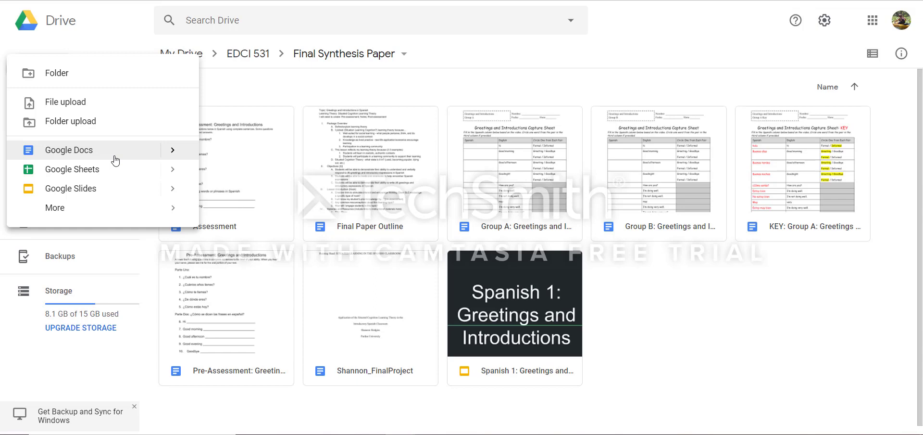
click(173, 171)
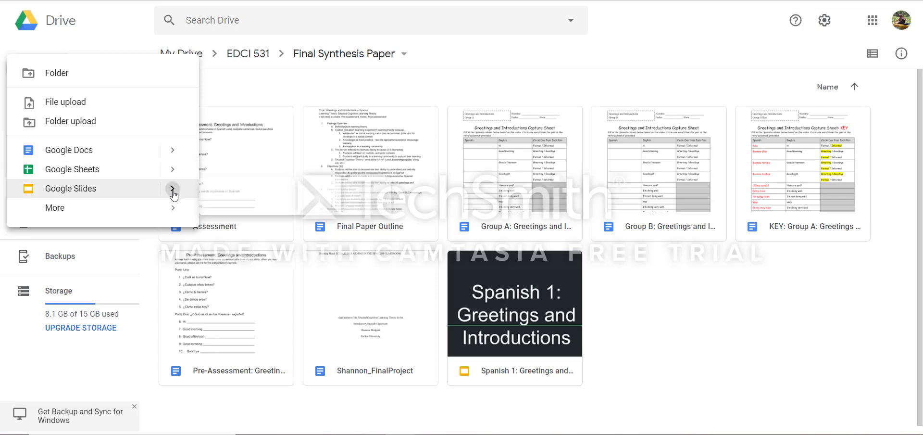
mouse_move(174, 195)
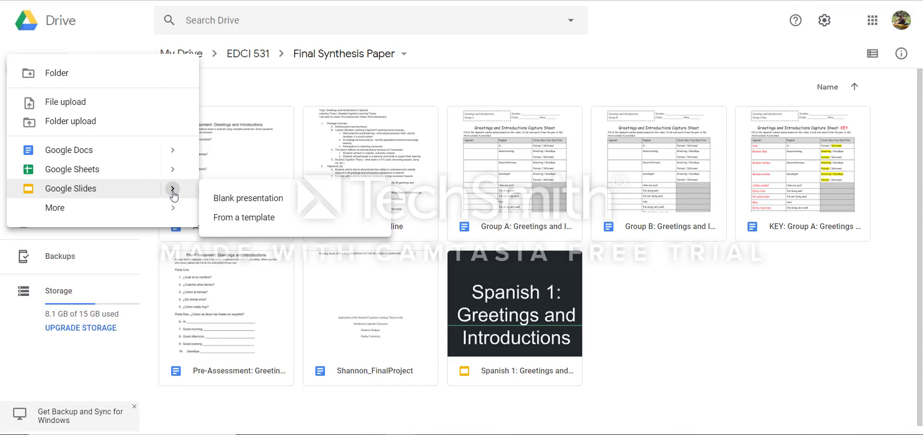
mouse_move(174, 211)
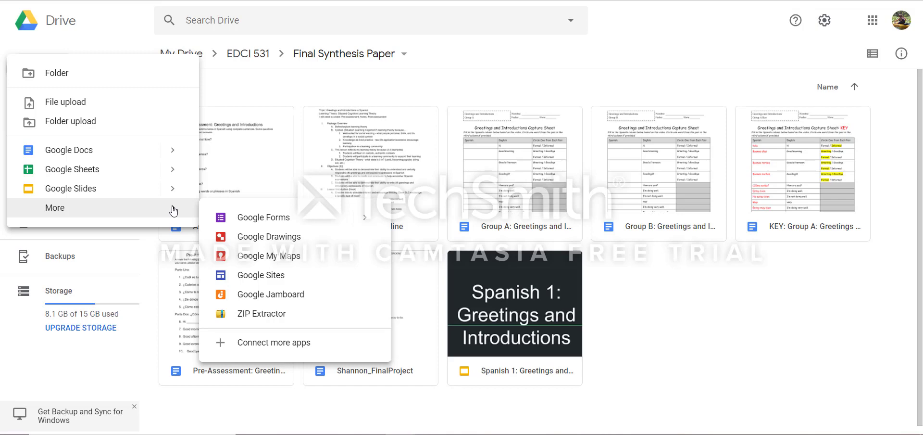
click(65, 75)
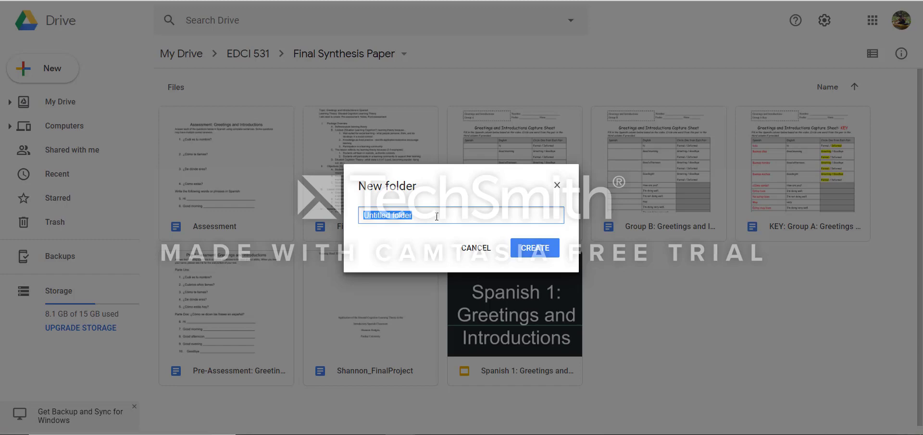
text(Tes)
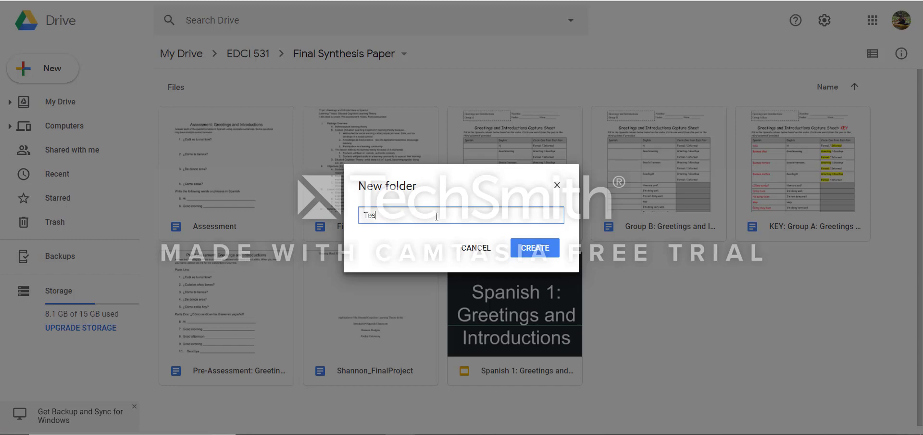
text(t Folder)
click(542, 248)
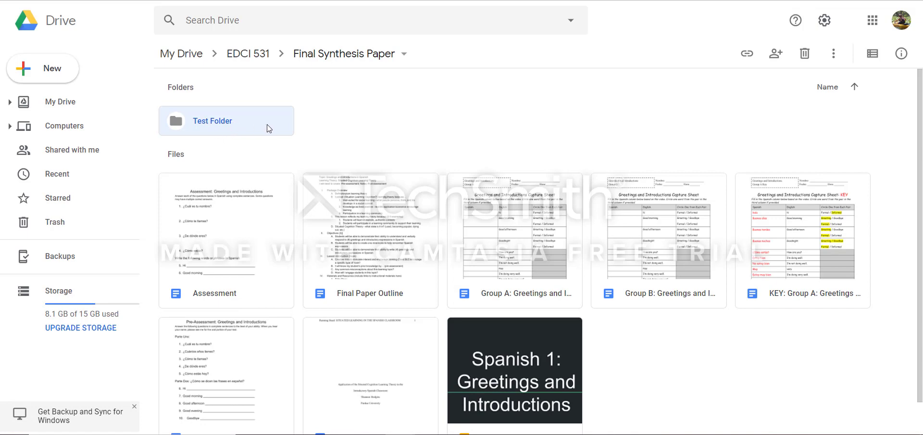
Open Test Folder and create a blank Google Docs document in it
double_click(223, 126)
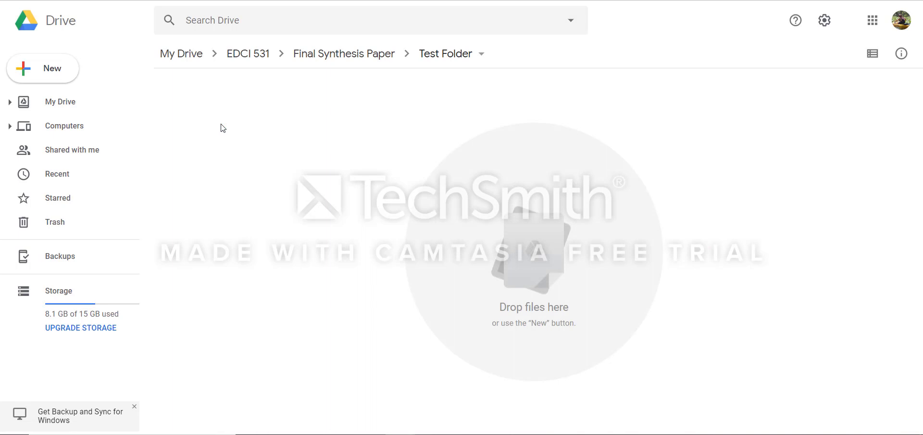
click(40, 76)
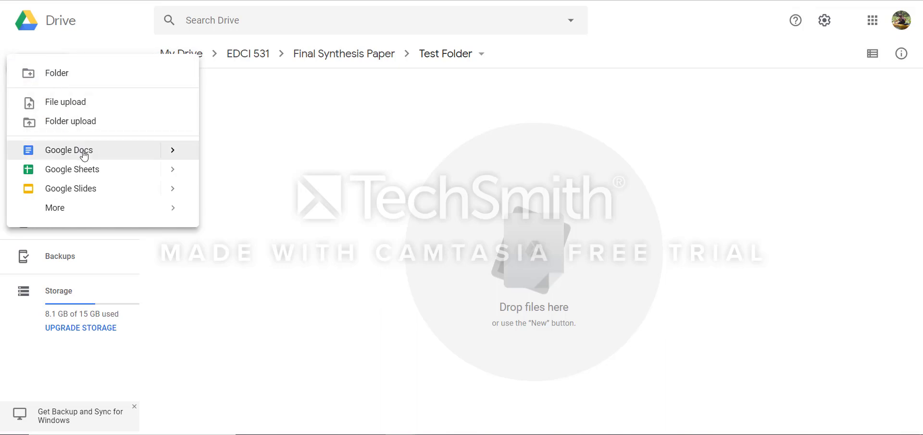
click(171, 151)
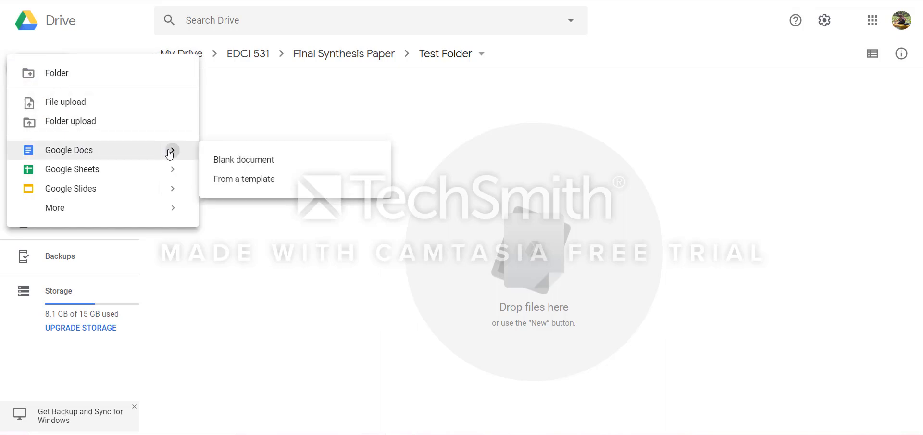
click(248, 161)
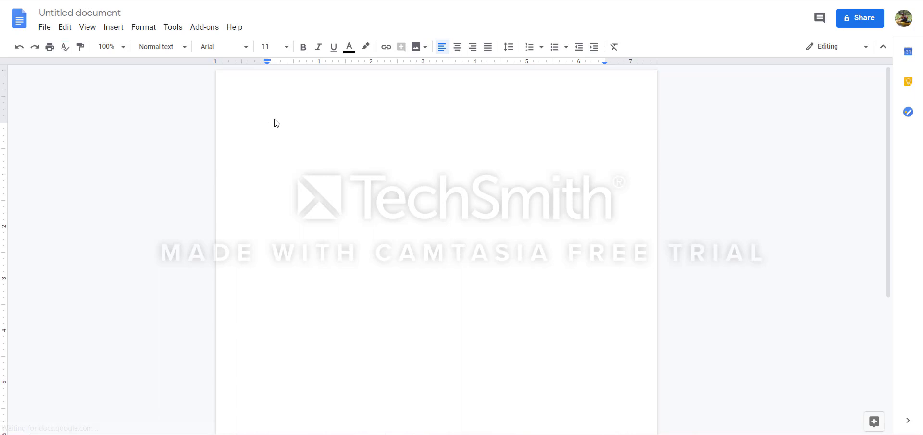
Rename the untitled document as "Test Document"
click(107, 14)
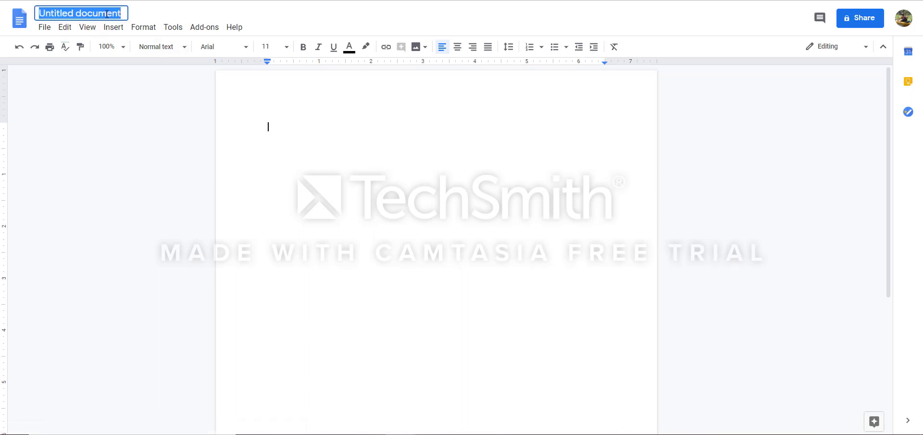
text(Test)
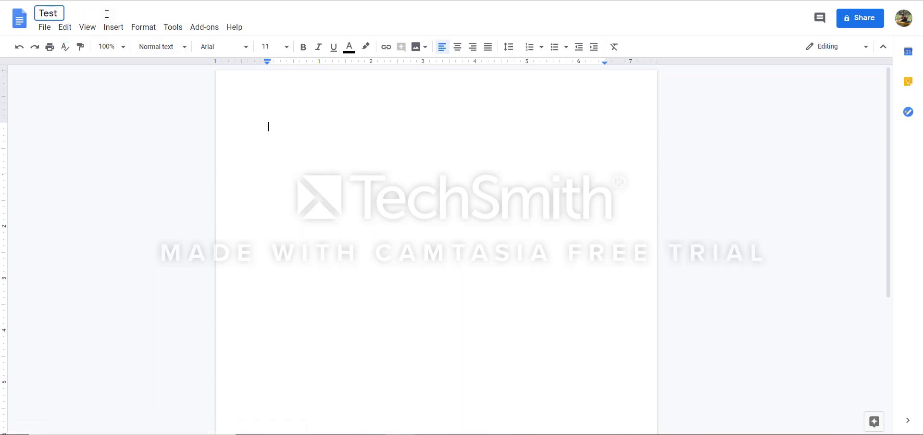
text( Document)
key(BackSpace)
key(BackSpace)
key(BackSpace)
key(BackSpace)
text(ment)
click(347, 175)
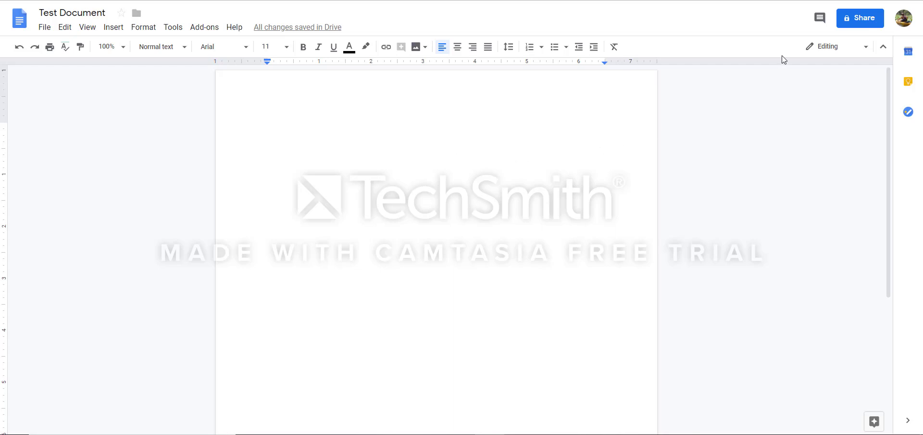
Turn on link sharing for the document, set it to "Anyone with the link can edit", and copy the link
click(863, 23)
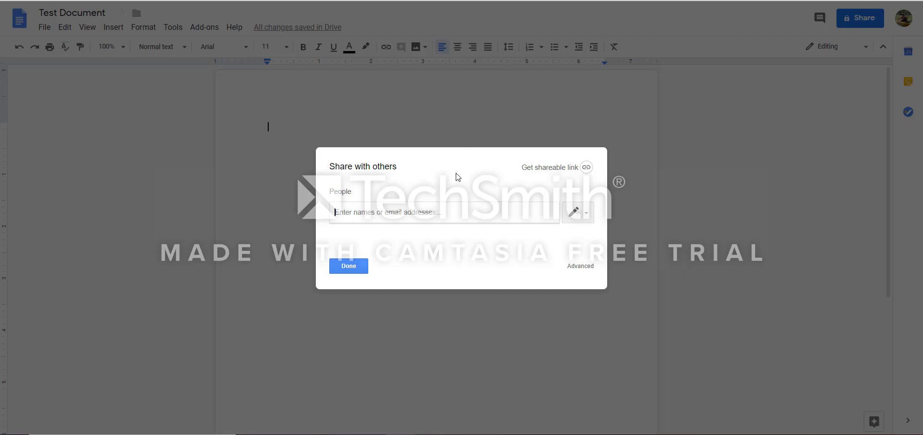
click(575, 168)
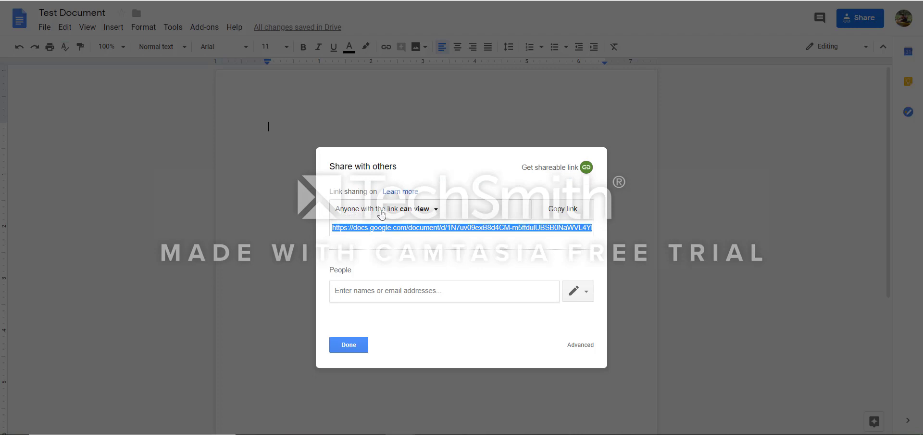
click(434, 213)
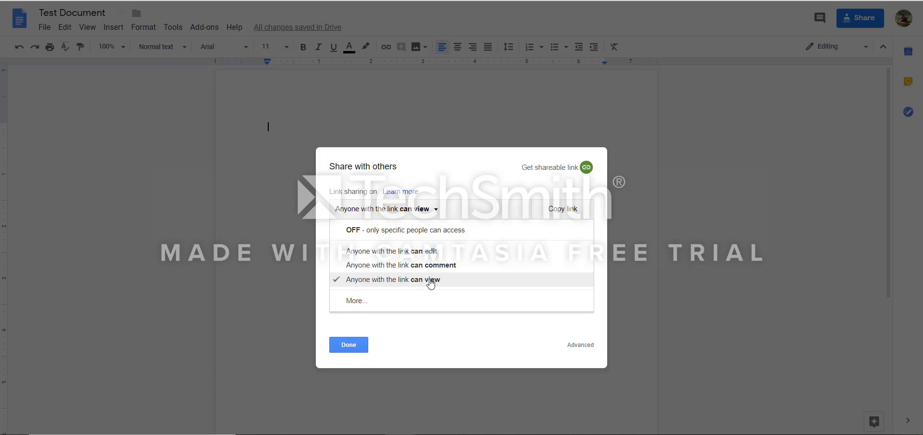
click(416, 254)
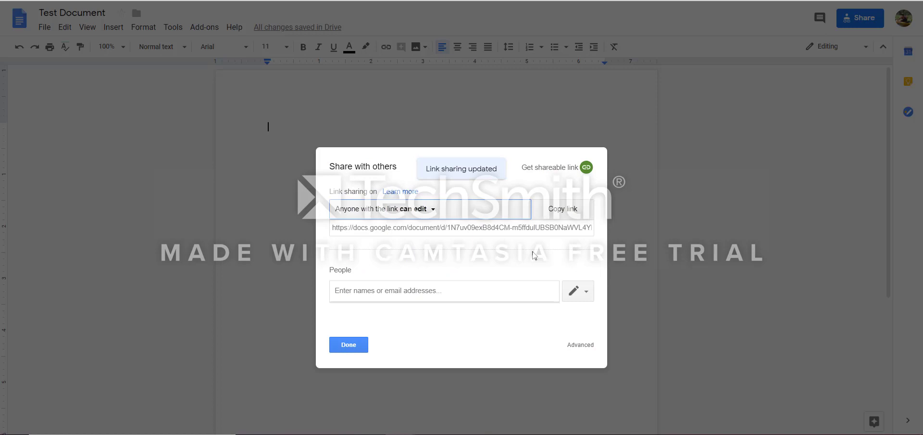
click(570, 210)
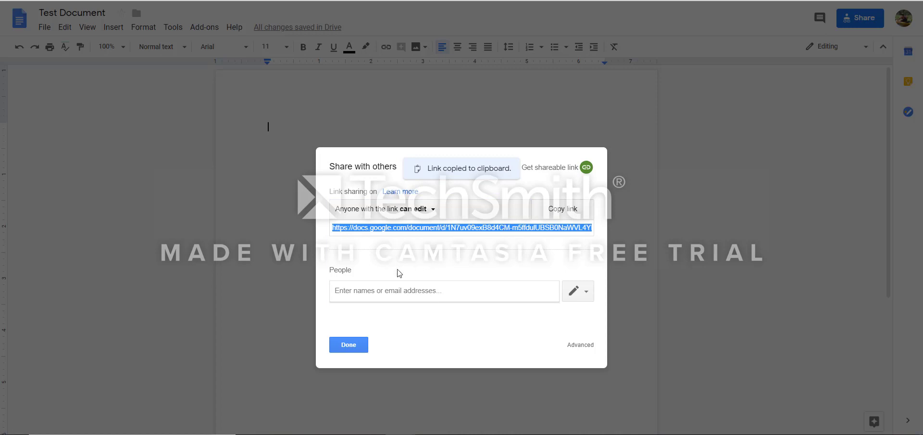
Share the document with the suggested dc.gov contact's e-mail, add the note "Check out this new file", and send it
click(353, 290)
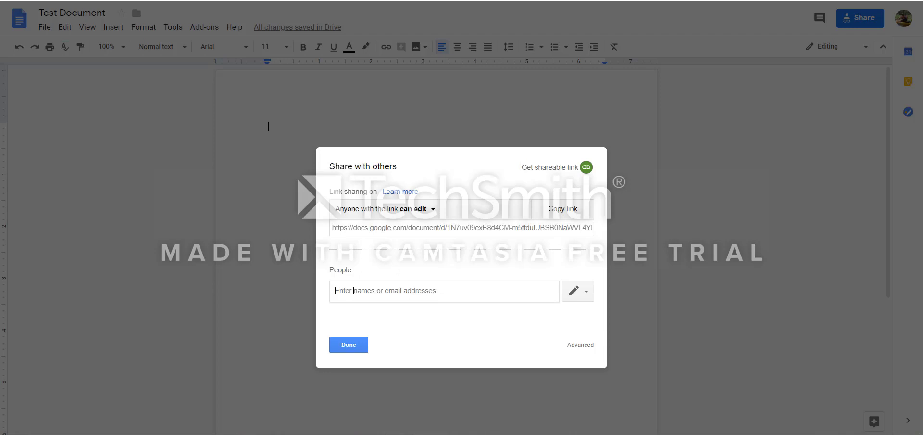
text(sha)
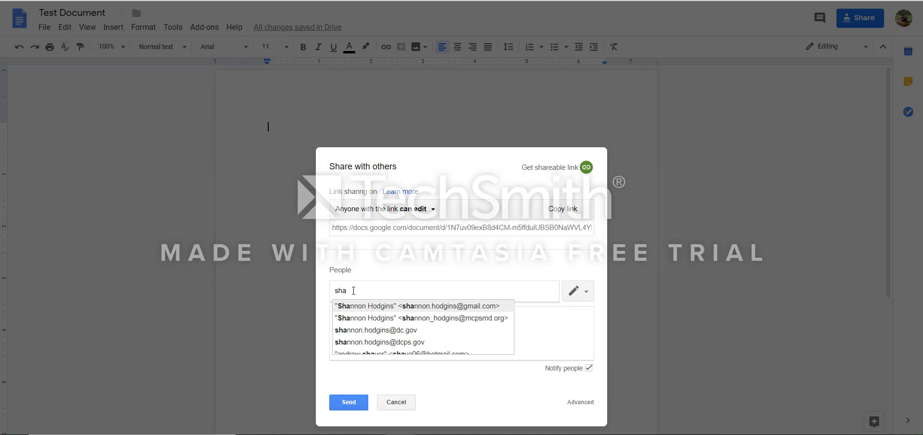
text(n)
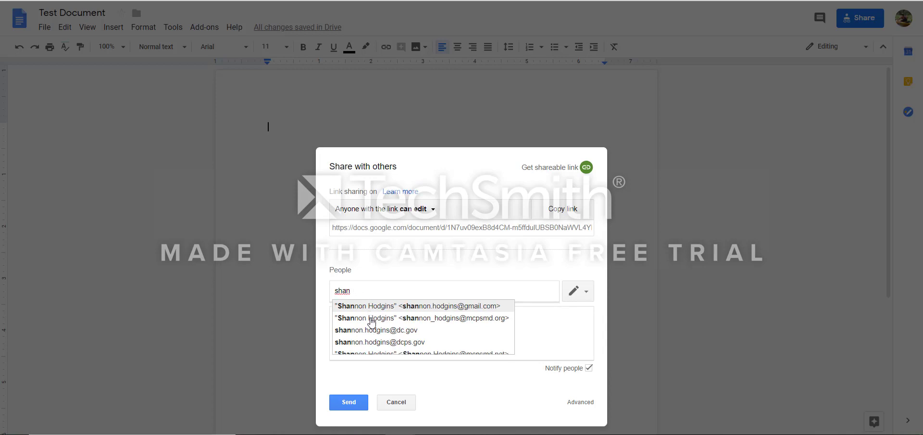
click(373, 330)
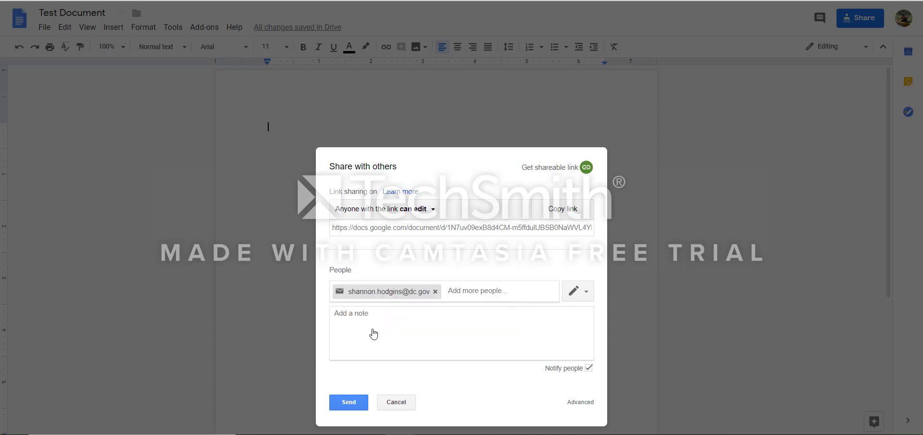
click(359, 326)
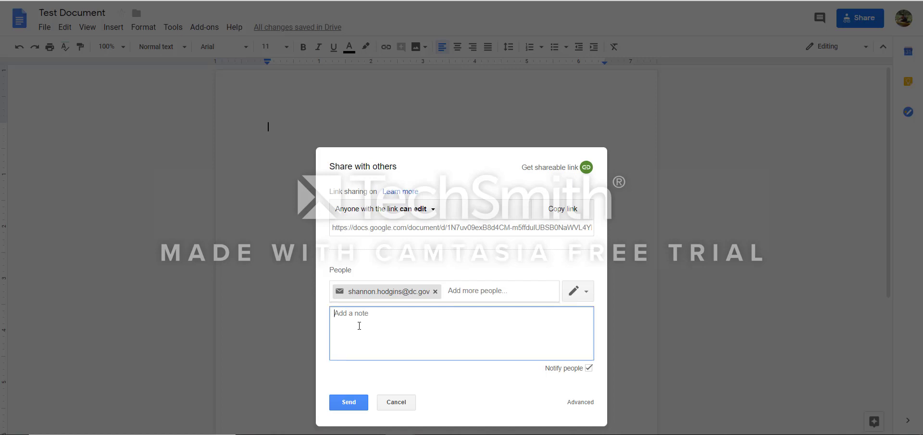
text(Check out this new file)
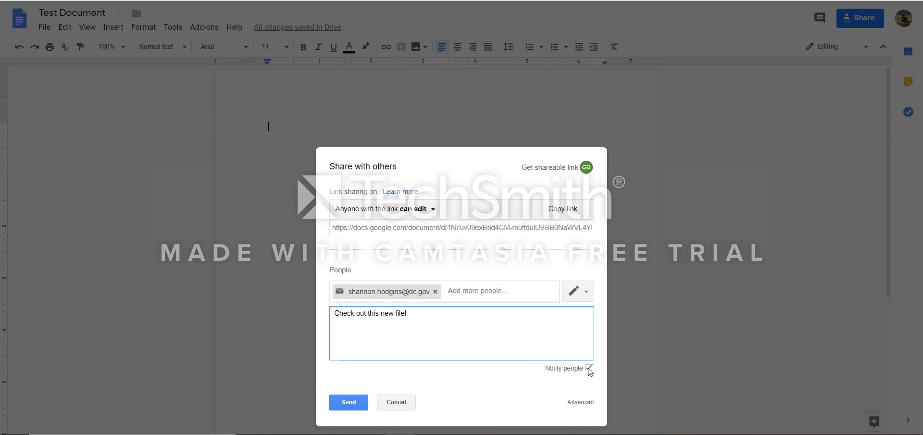
click(349, 402)
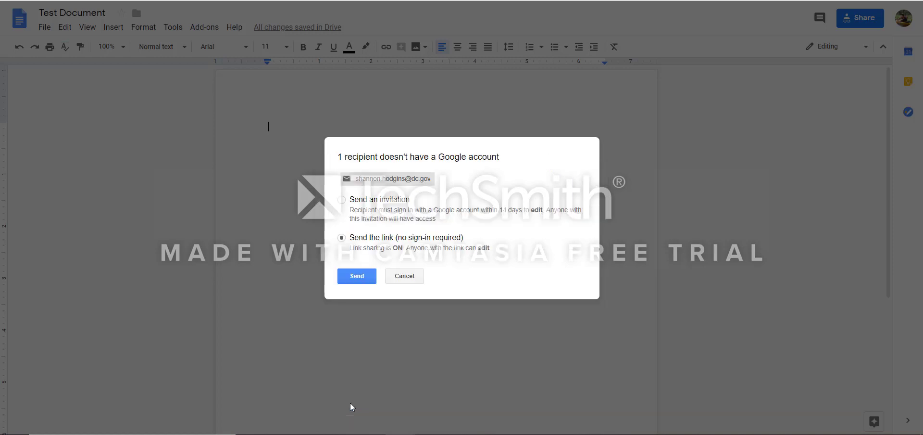